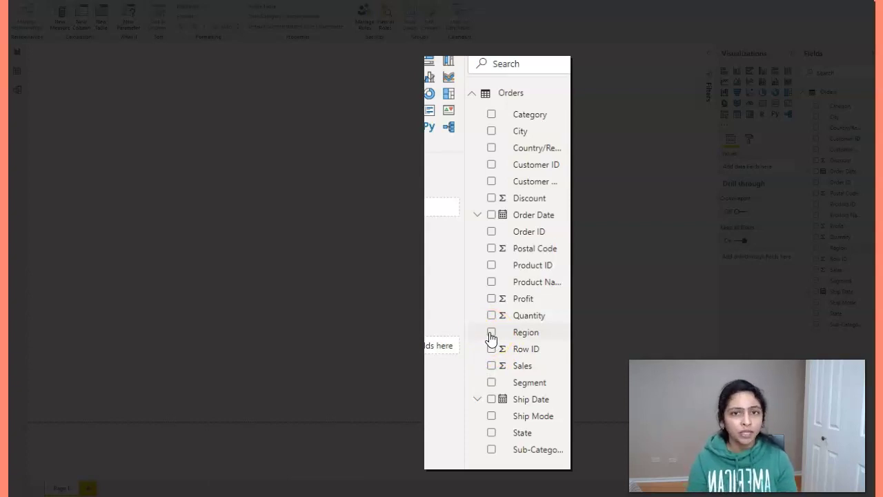
Step: Chart Sales by Region and move the chart to the centre of Page 1
{"action": "left_click", "coordinate": [493, 368]}
{"action": "left_click", "coordinate": [491, 333]}
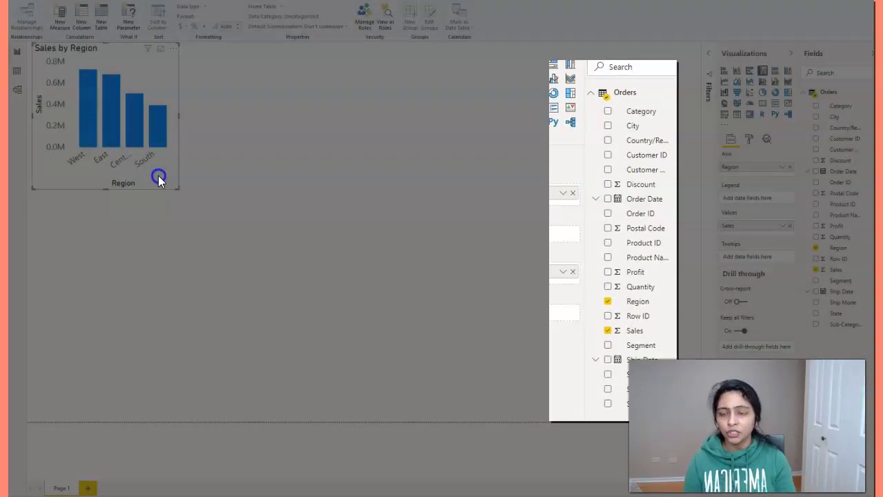
{"action": "left_click_drag", "start_coordinate": [158, 176], "coordinate": [508, 306]}
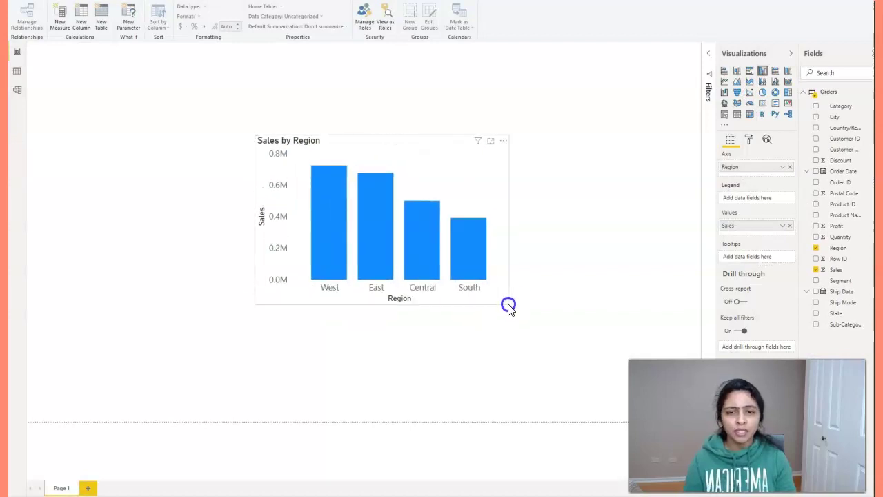
Step: Convert the Sales by Region chart to a pie, enlarge it, and inspect the West slice's sales
{"action": "left_click", "coordinate": [762, 92]}
{"action": "left_click_drag", "start_coordinate": [507, 306], "coordinate": [592, 353]}
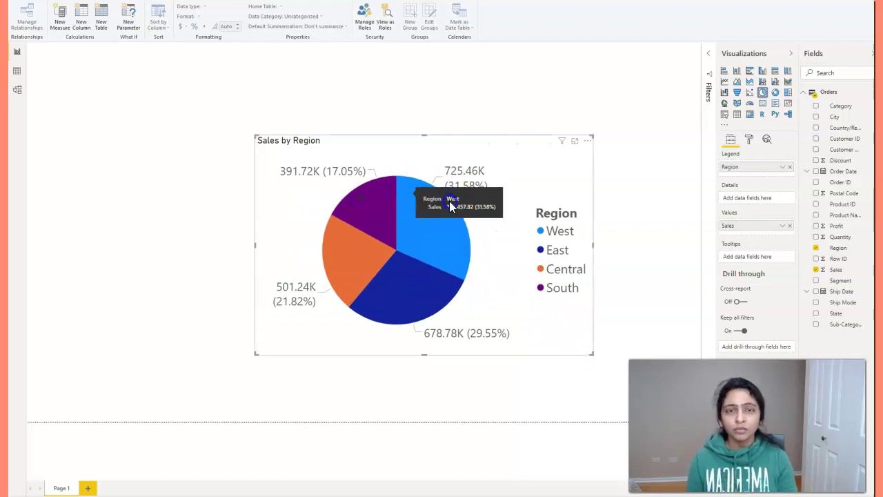
{"action": "mouse_move", "coordinate": [449, 310]}
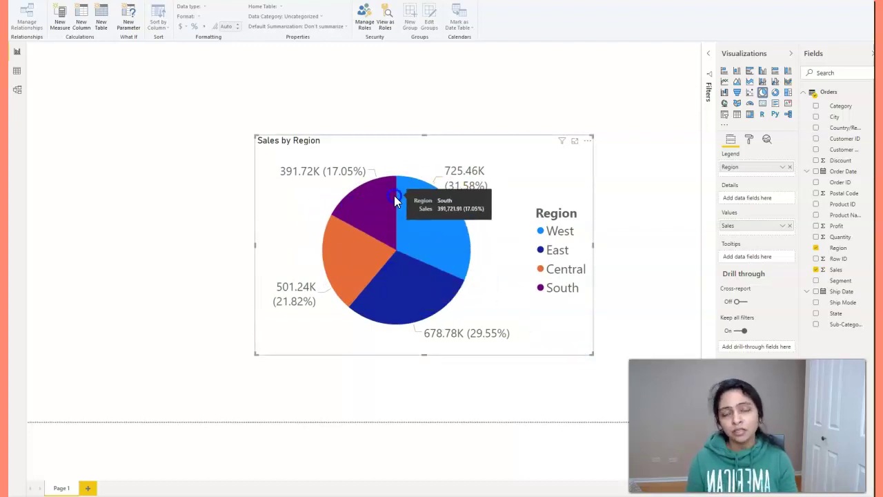
{"action": "left_click", "coordinate": [438, 230]}
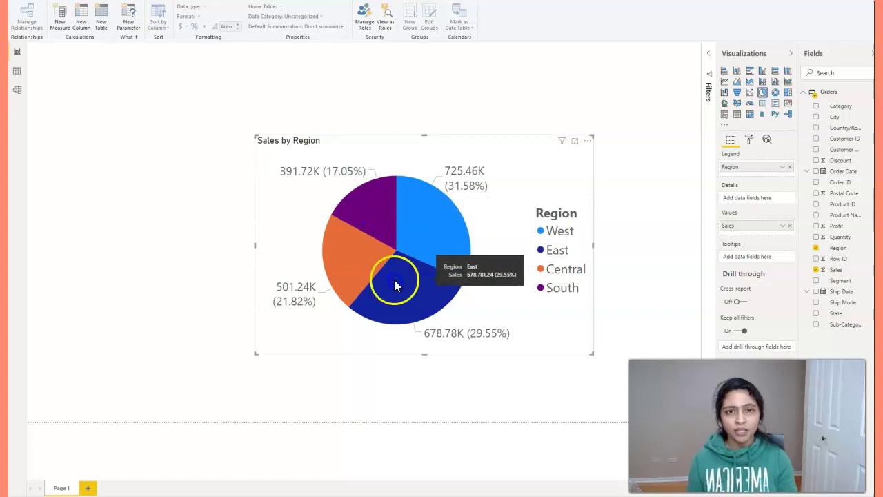
{"action": "mouse_move", "coordinate": [357, 272]}
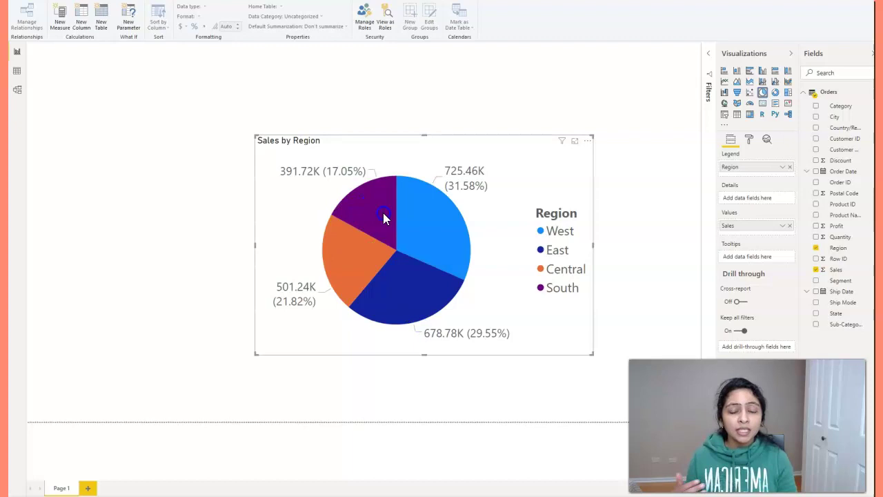
{"action": "mouse_move", "coordinate": [383, 216]}
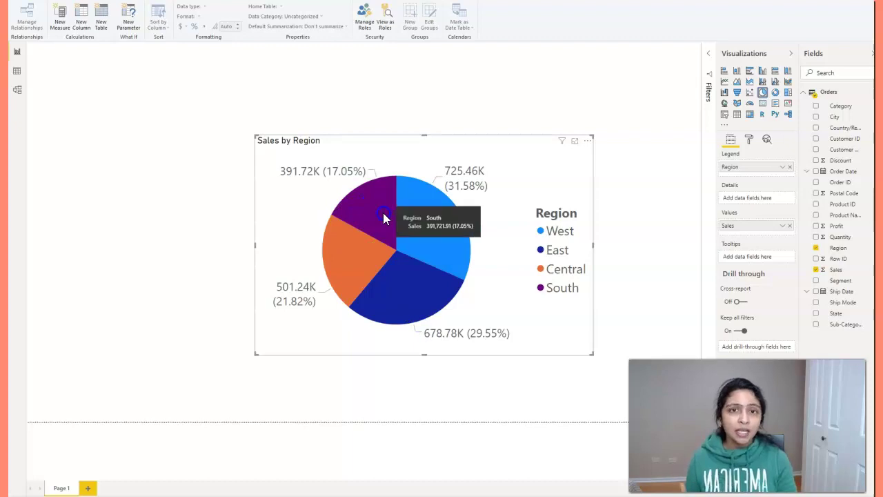
Step: Add a blank Page 2, switch back to Page 1, then return to the empty Page 2
{"action": "left_click", "coordinate": [89, 488]}
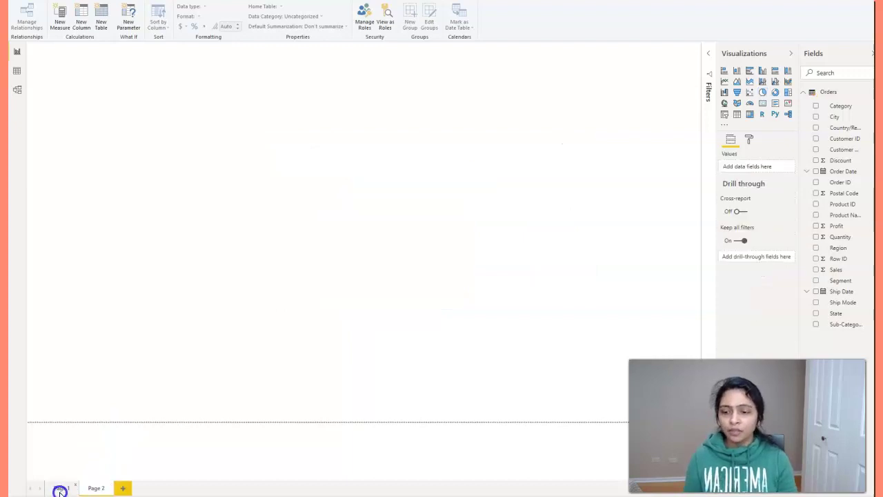
{"action": "left_click", "coordinate": [60, 489]}
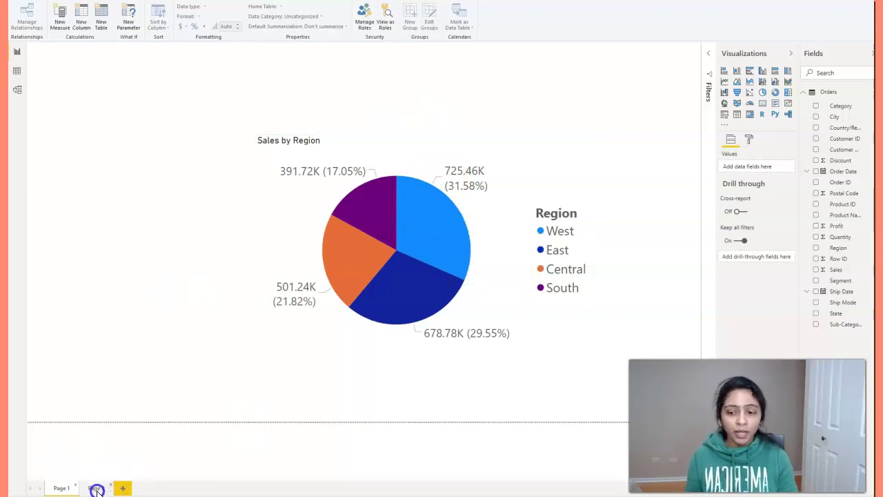
{"action": "left_click", "coordinate": [96, 489]}
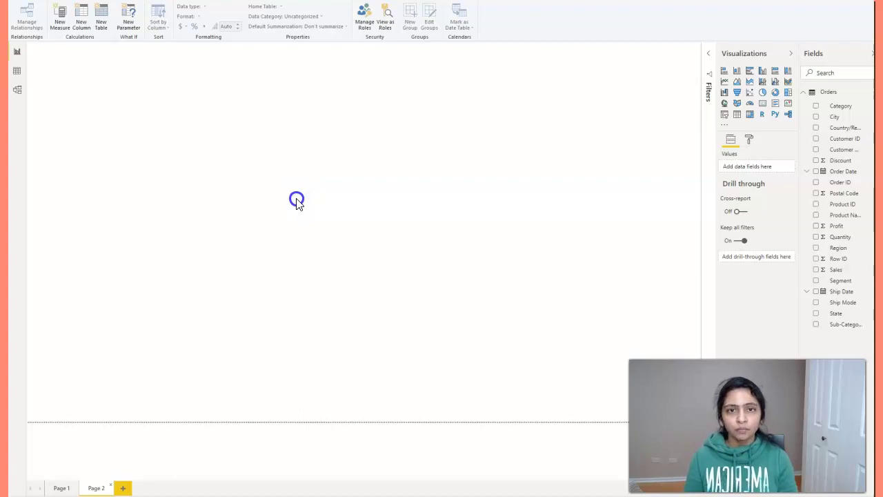
{"action": "left_click", "coordinate": [524, 25]}
{"action": "left_click", "coordinate": [660, 93]}
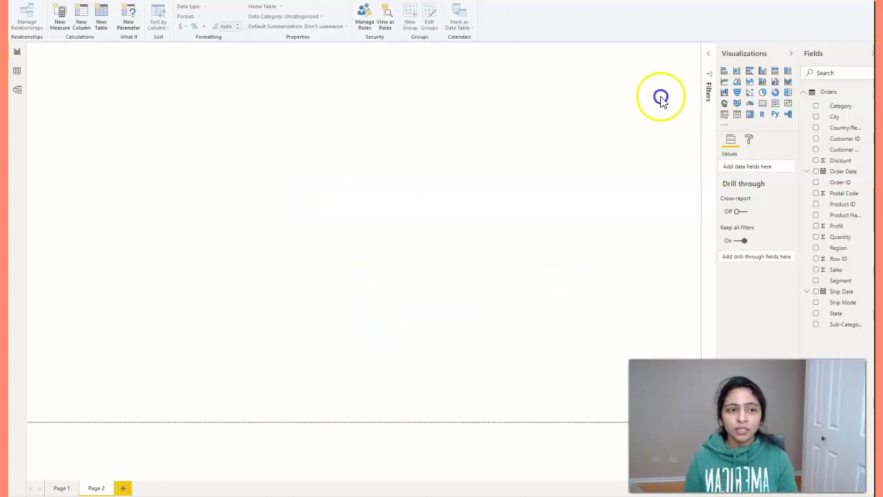
Step: Place a blank table visual in the centre of Page 2 and enlarge it
{"action": "left_click", "coordinate": [737, 114]}
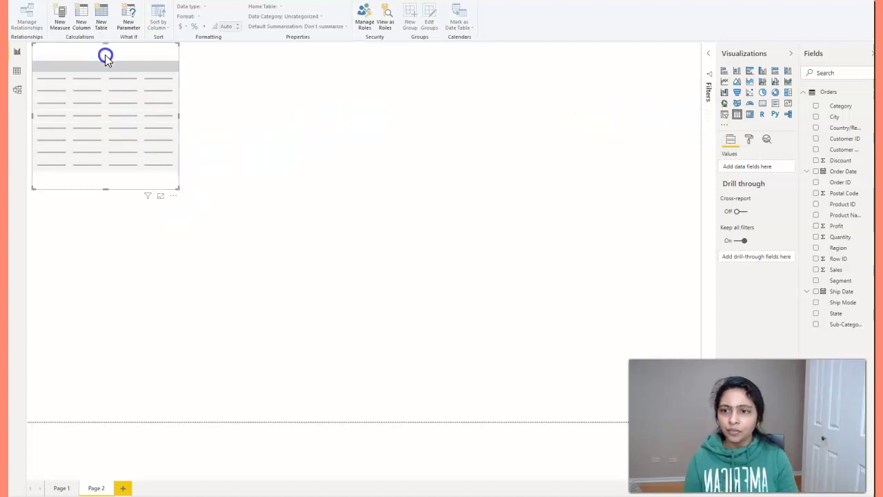
{"action": "left_click_drag", "start_coordinate": [106, 55], "coordinate": [327, 187]}
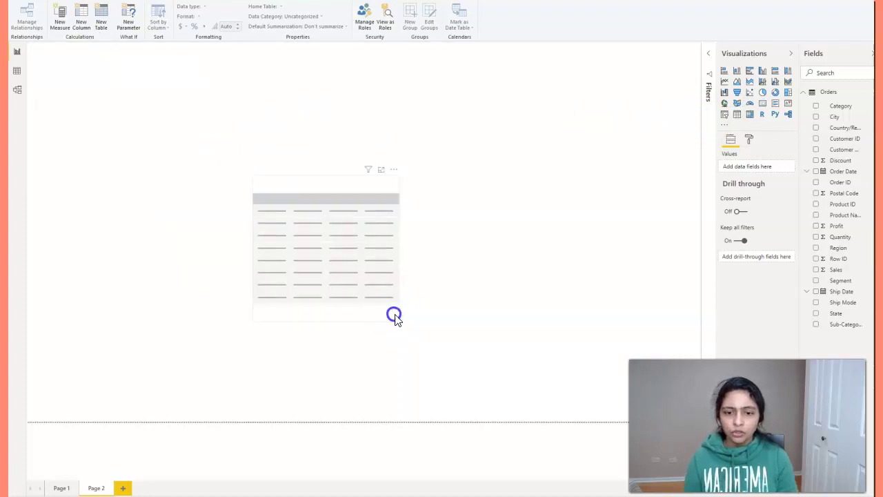
{"action": "left_click_drag", "start_coordinate": [397, 320], "coordinate": [552, 350]}
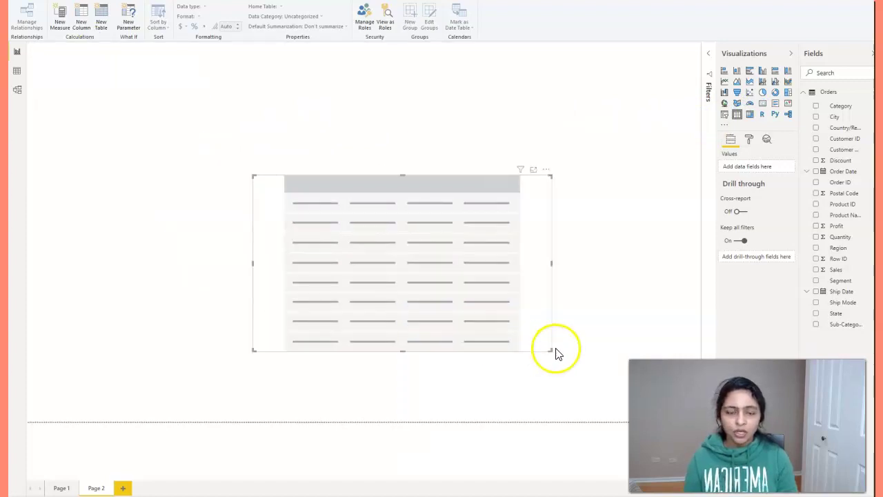
Step: Fill the table with Region, State, City and Sales, then make it taller and wider
{"action": "left_click", "coordinate": [817, 250]}
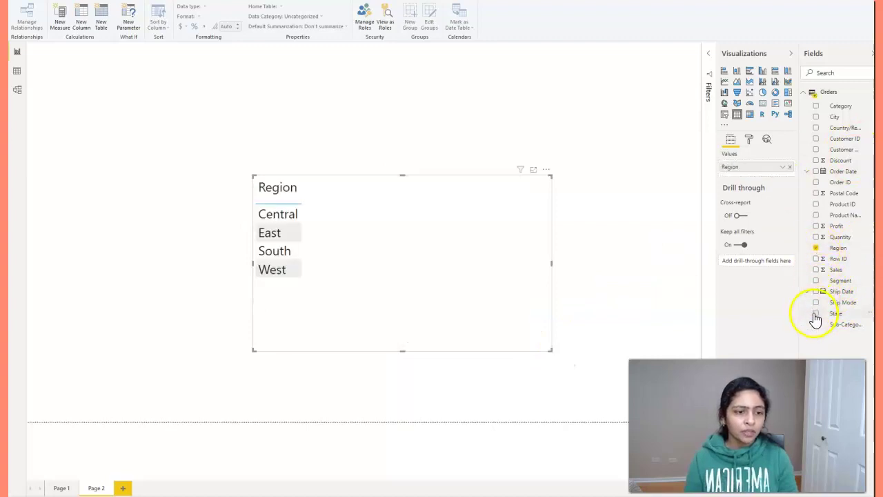
{"action": "left_click", "coordinate": [817, 314]}
{"action": "left_click", "coordinate": [816, 117]}
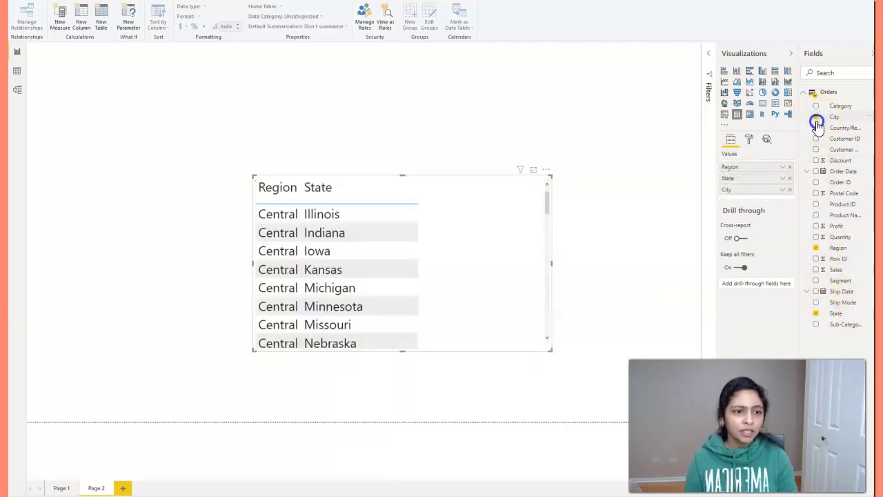
{"action": "left_click", "coordinate": [817, 270]}
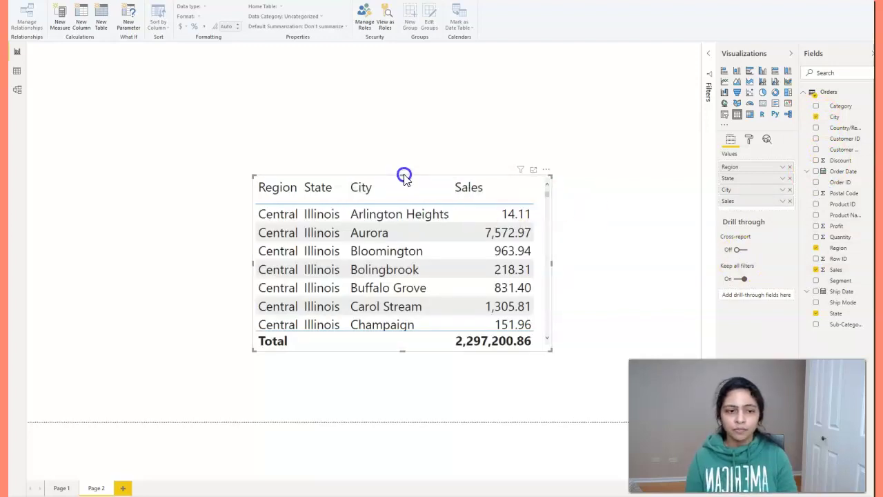
{"action": "left_click_drag", "start_coordinate": [403, 176], "coordinate": [398, 92]}
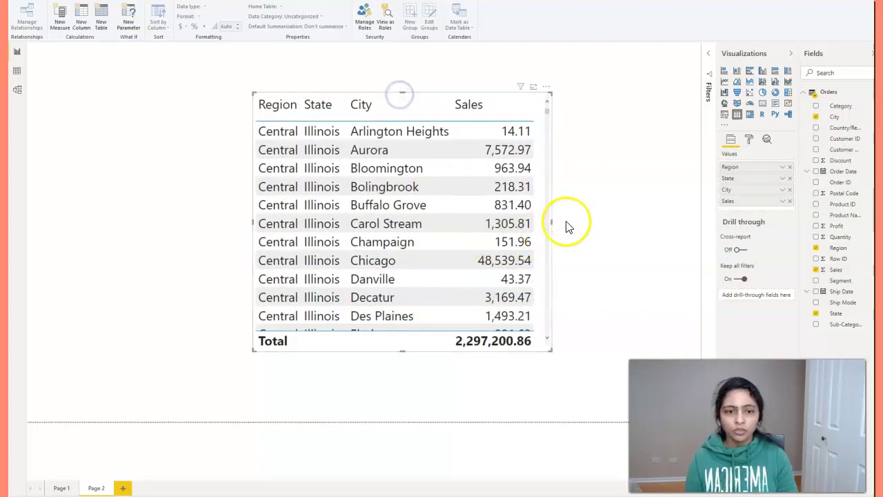
{"action": "left_click_drag", "start_coordinate": [552, 221], "coordinate": [638, 219]}
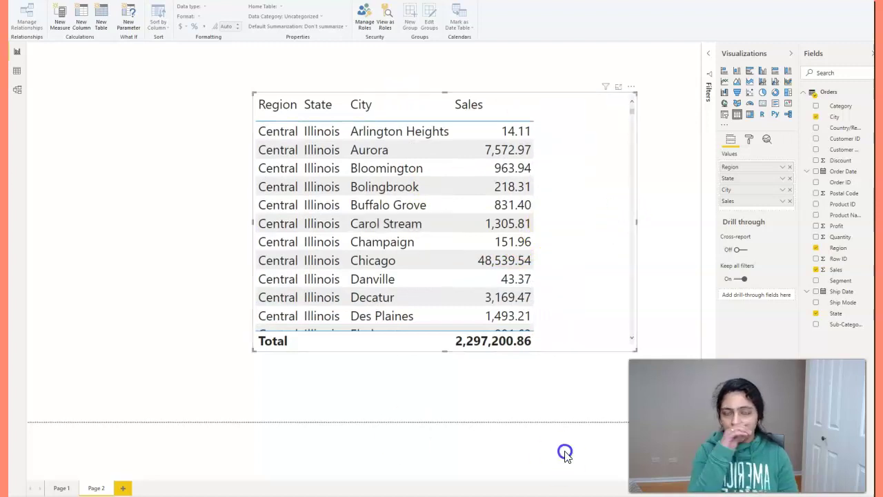
Step: Set Region as Page 2's drill-through field and collapse its filter card
{"action": "left_click", "coordinate": [281, 363]}
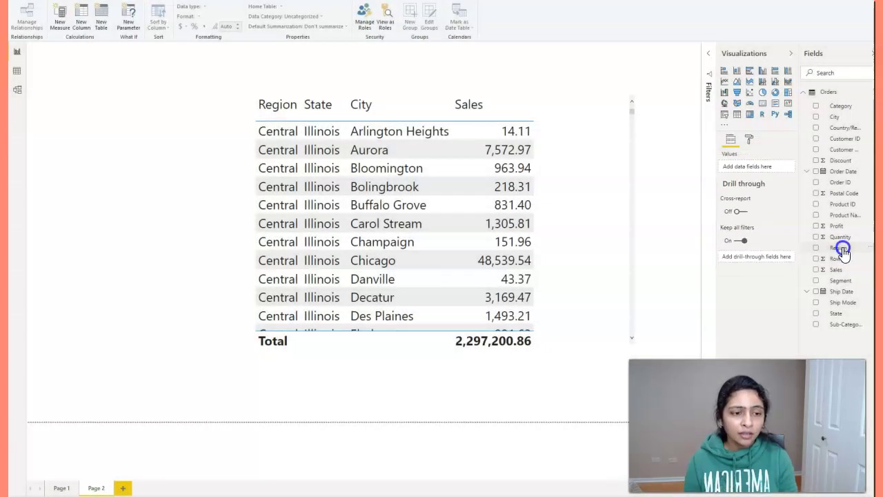
{"action": "left_click_drag", "start_coordinate": [842, 249], "coordinate": [764, 275]}
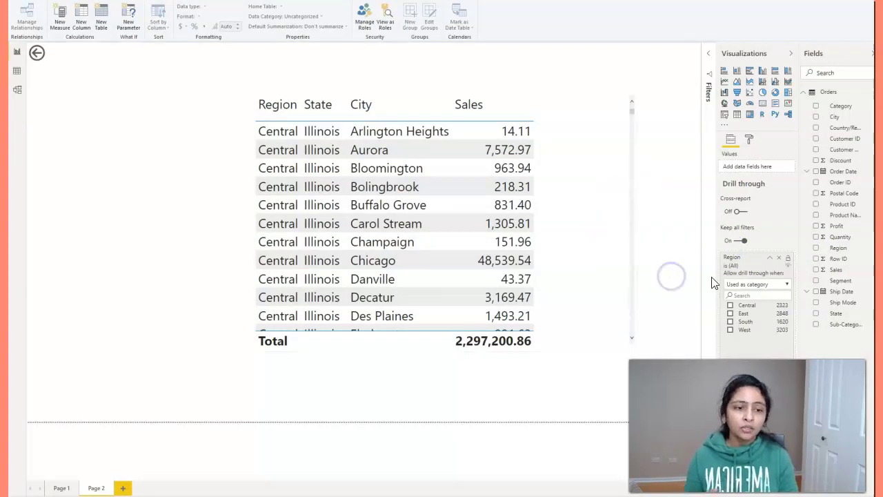
{"action": "left_click", "coordinate": [770, 260]}
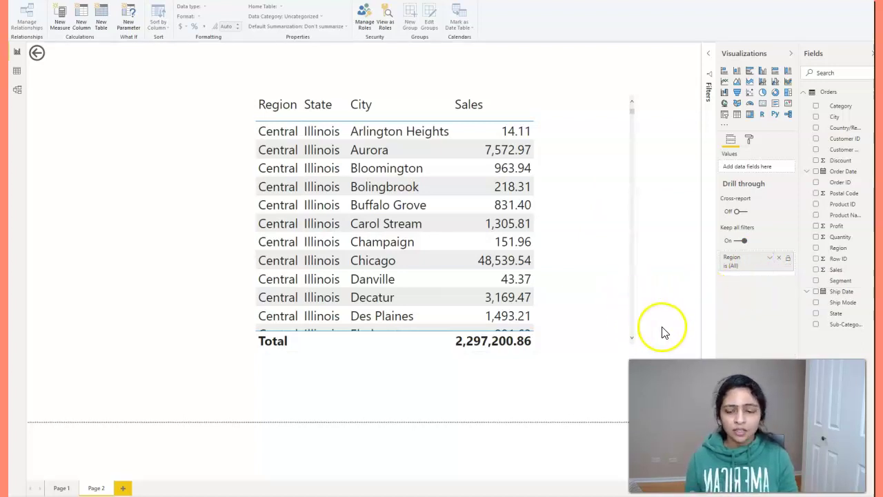
Step: On Page 1, drill through from the Central pie slice to Page 2
{"action": "left_click", "coordinate": [61, 488]}
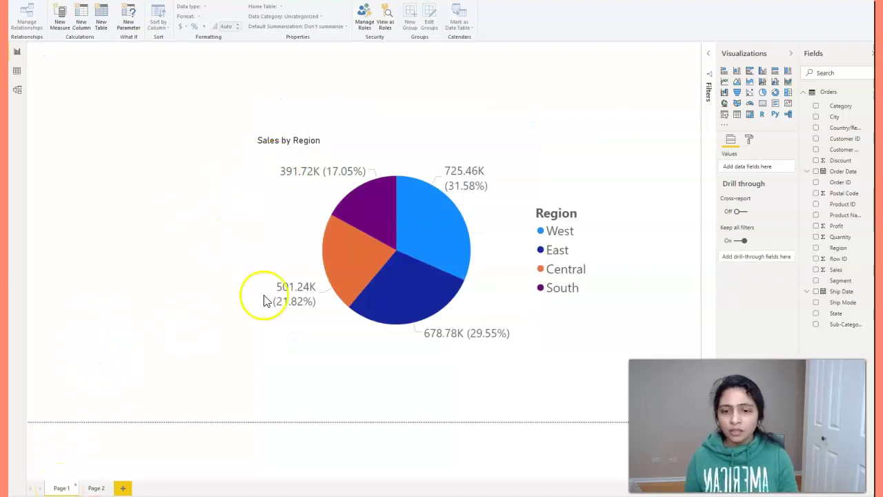
{"action": "left_click", "coordinate": [337, 248]}
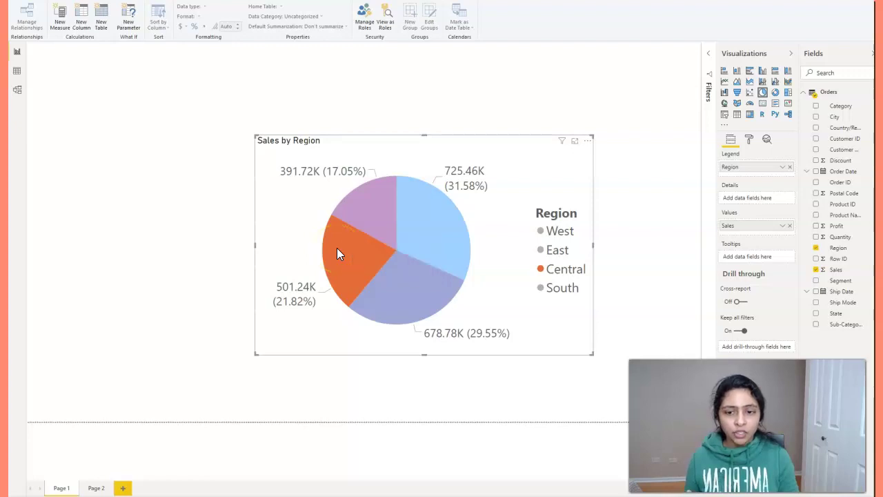
{"action": "right_click", "coordinate": [337, 248]}
{"action": "mouse_move", "coordinate": [377, 312]}
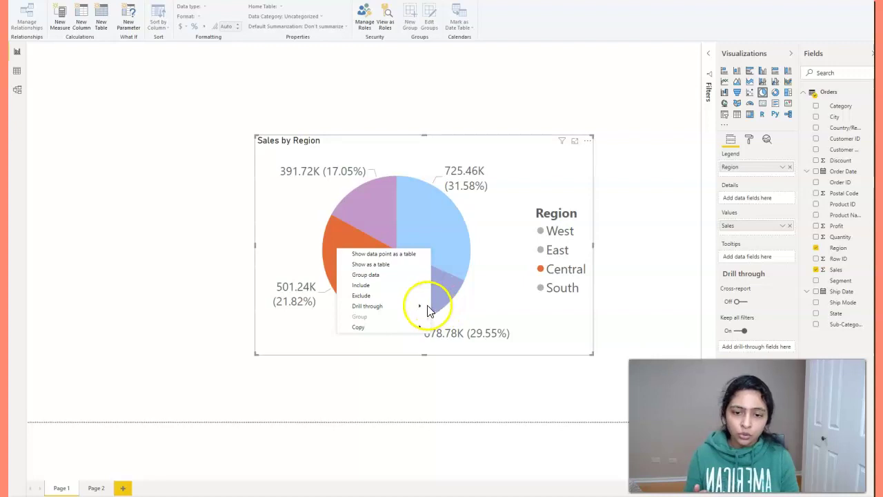
{"action": "left_click", "coordinate": [449, 305]}
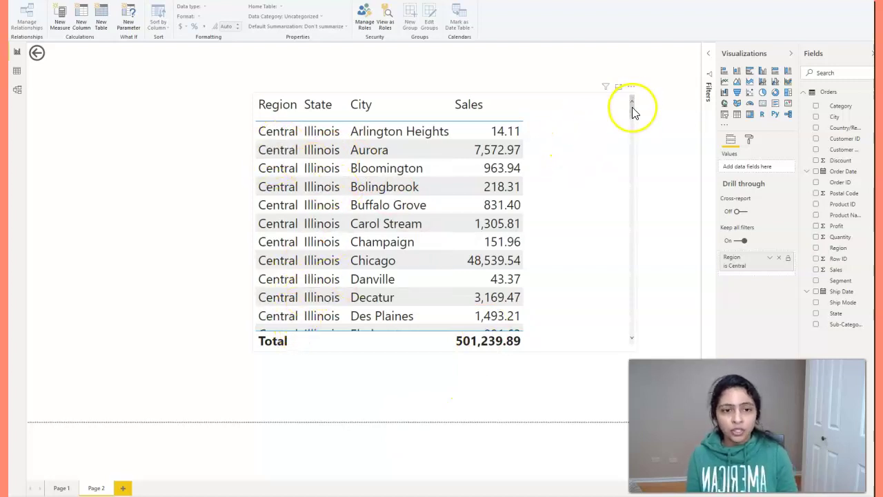
Step: Review the Central rows in the table, then use the back arrow to return to Page 1
{"action": "mouse_move", "coordinate": [633, 110]}
{"action": "left_mouse_down"}
{"action": "mouse_move", "coordinate": [635, 274]}
{"action": "mouse_move", "coordinate": [657, 333]}
{"action": "mouse_move", "coordinate": [644, 109]}
{"action": "left_mouse_up"}
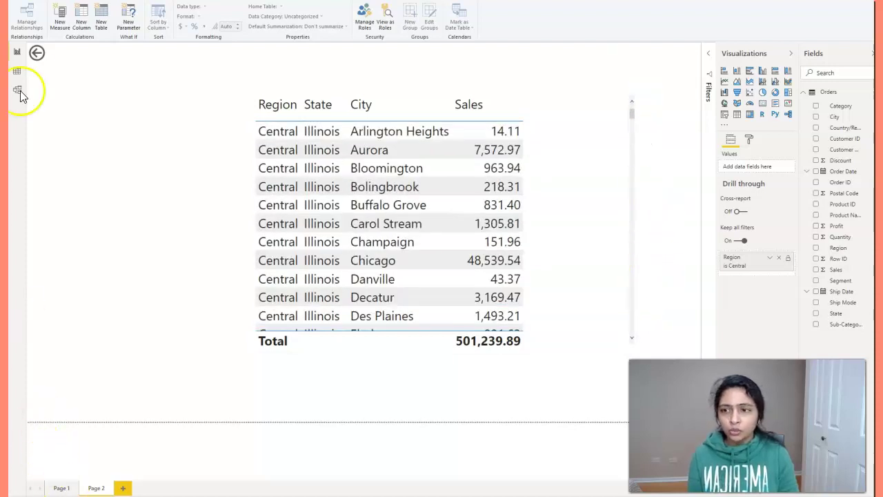
{"action": "left_click", "coordinate": [36, 54], "text": "ctrl"}
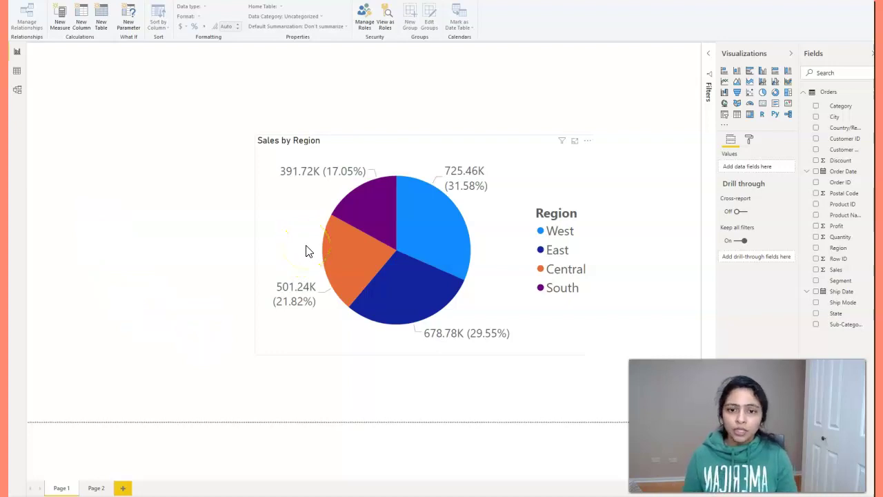
{"action": "left_click", "coordinate": [280, 234]}
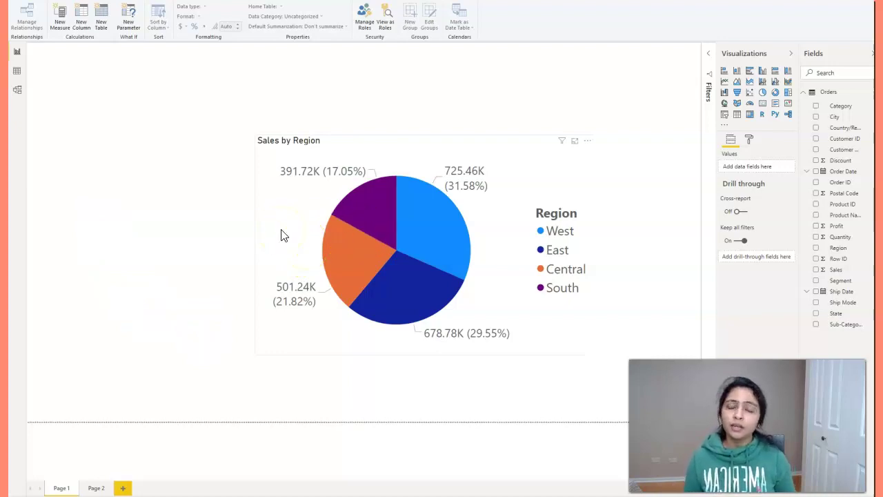